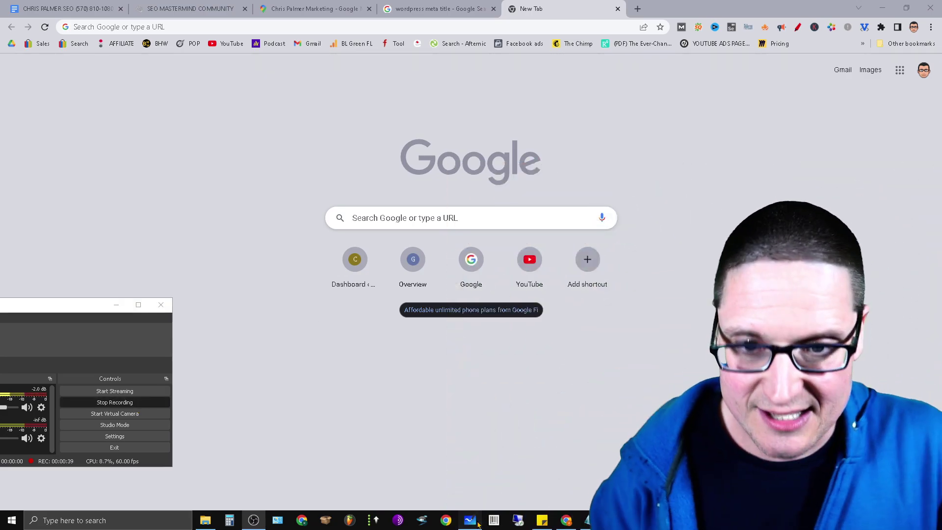
# - Bring the Microsoft Whiteboard window with the SEO Consulting card to the front
pyautogui.click(477, 523)
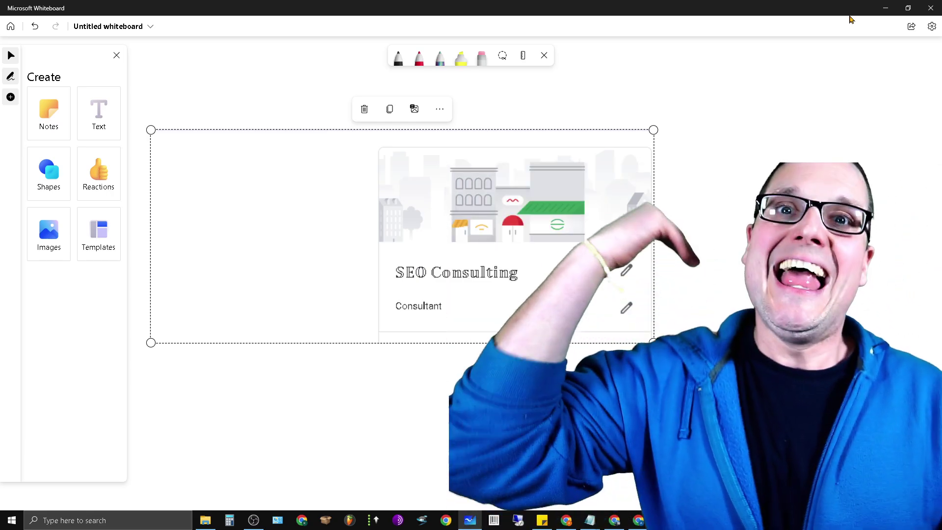
# - Minimize Whiteboard to get back to the SEO Mastermind giveaway page in Chrome
pyautogui.click(893, 6)
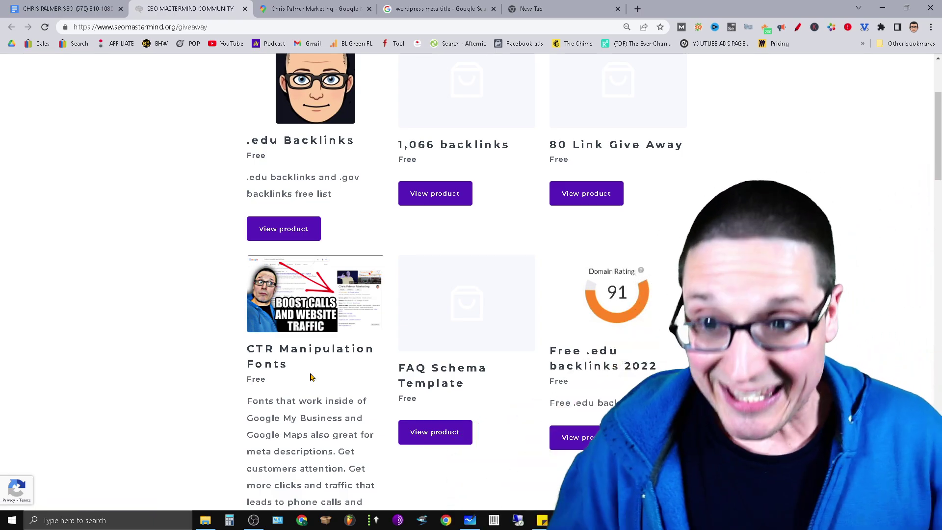
# - In the decorative alphabets Doc, select the outlined A–Z line together with the 123456789 line
pyautogui.click(48, 5)
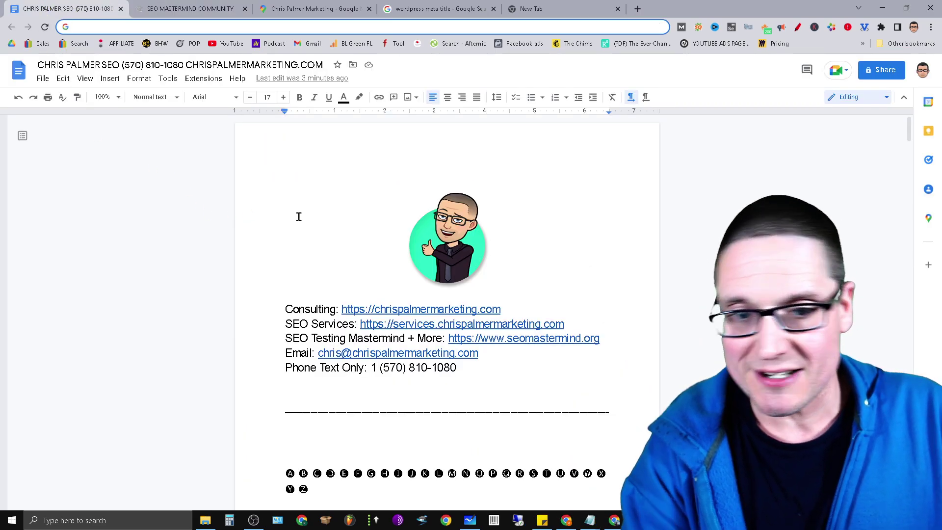
pyautogui.scroll(-3, 446, 314)
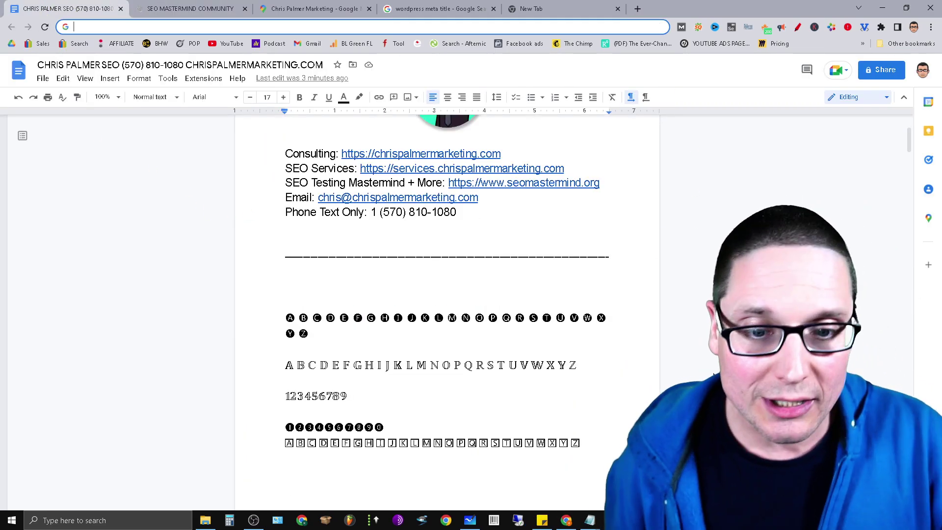
pyautogui.moveTo(584, 367); pyautogui.dragTo(334, 360)
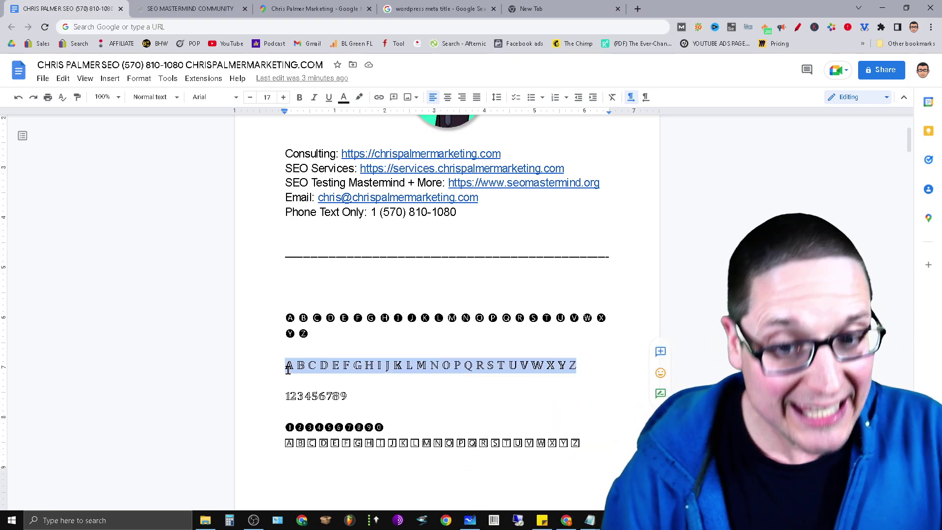
pyautogui.click(384, 398)
pyautogui.moveTo(384, 398); pyautogui.dragTo(268, 359)
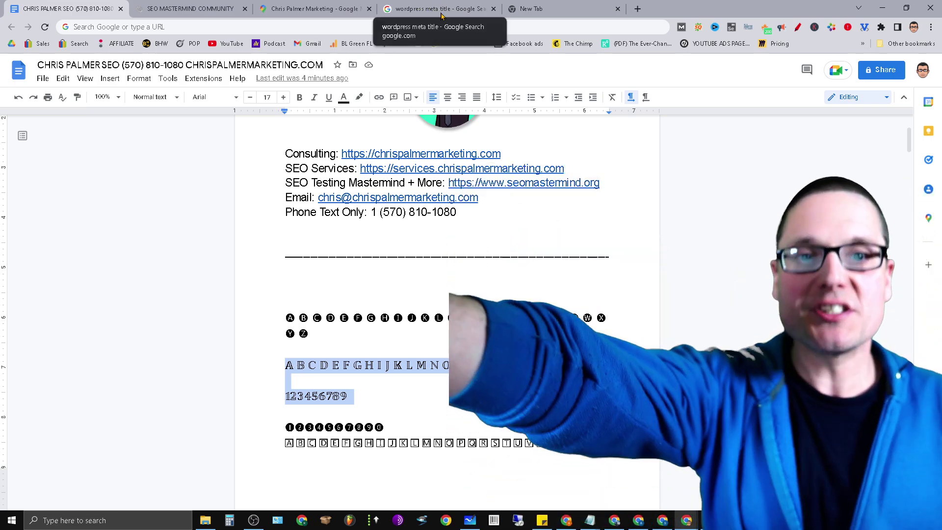
# - Rerun the earlier business-name search from the new tab's recent searches
pyautogui.click(552, 7)
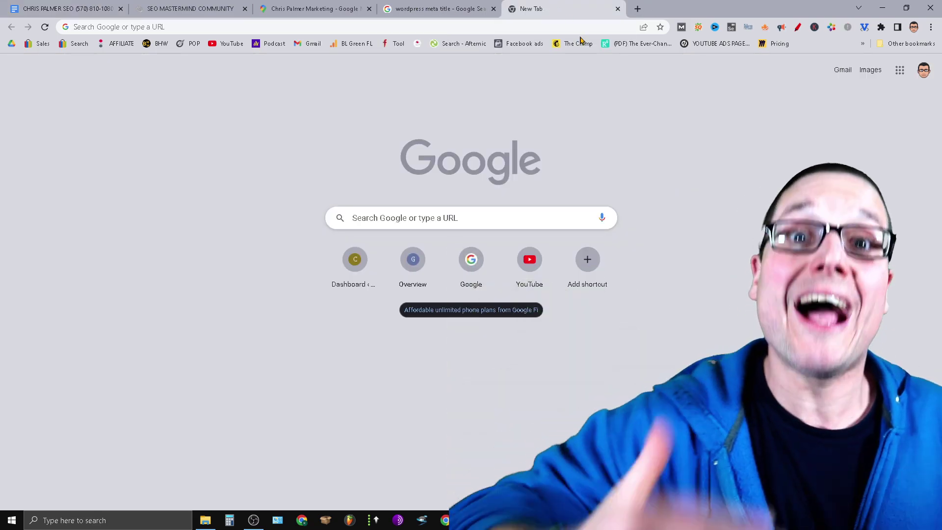
pyautogui.click(501, 214)
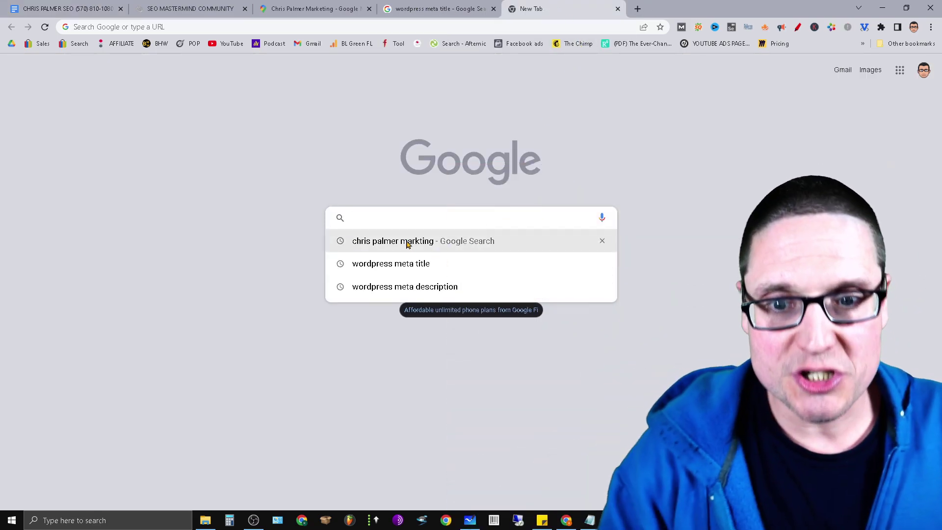
pyautogui.click(408, 238)
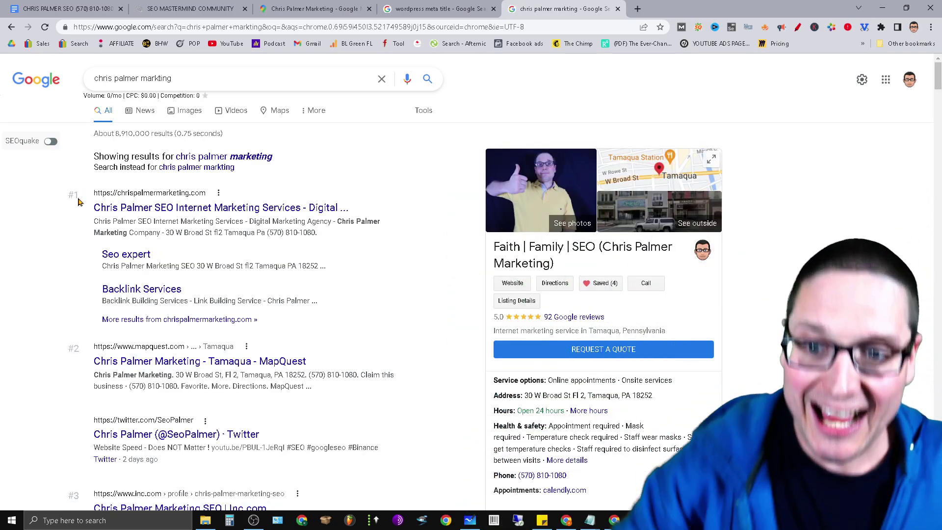
# - Highlight the top result's title, then its description snippet instead
pyautogui.moveTo(105, 207); pyautogui.dragTo(293, 211)
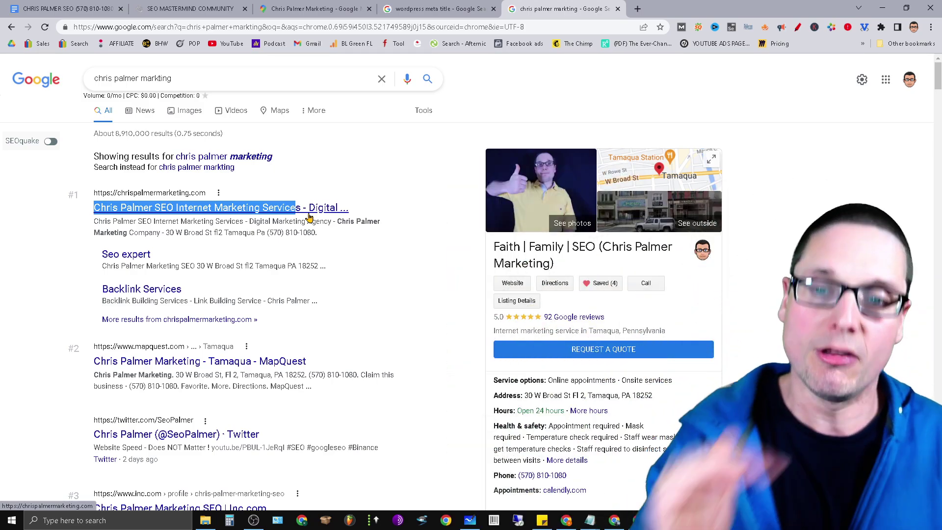
pyautogui.click(342, 247)
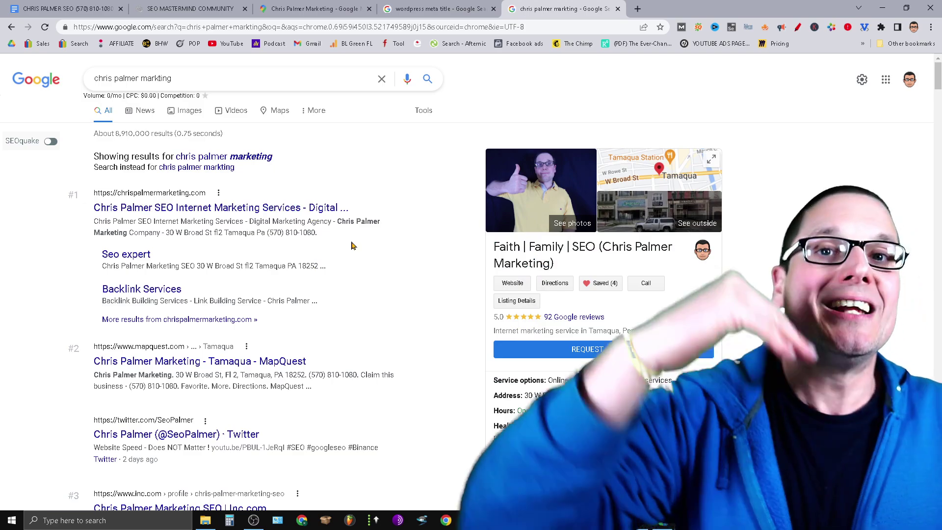
pyautogui.moveTo(91, 227); pyautogui.dragTo(347, 234)
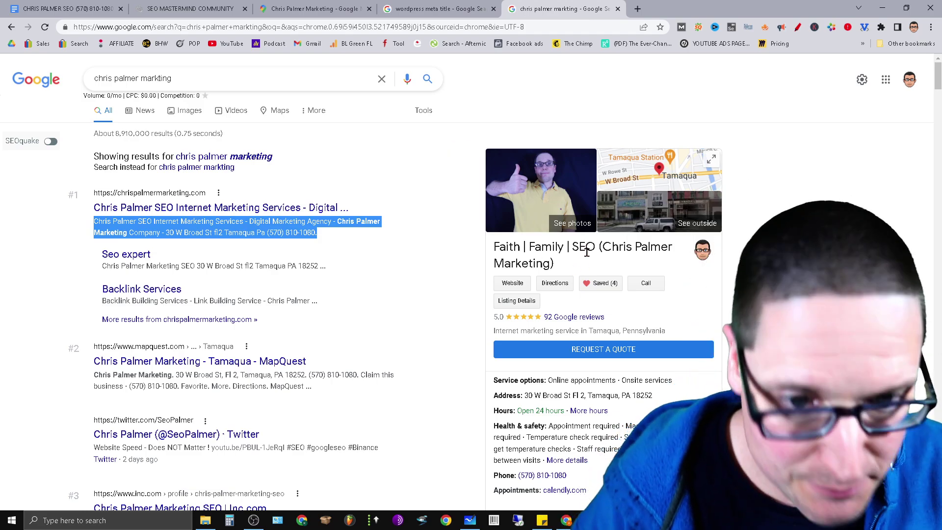
# - Highlight the business name in the knowledge panel, then open the search in Google Maps
pyautogui.click(587, 267)
pyautogui.moveTo(565, 271); pyautogui.dragTo(492, 255)
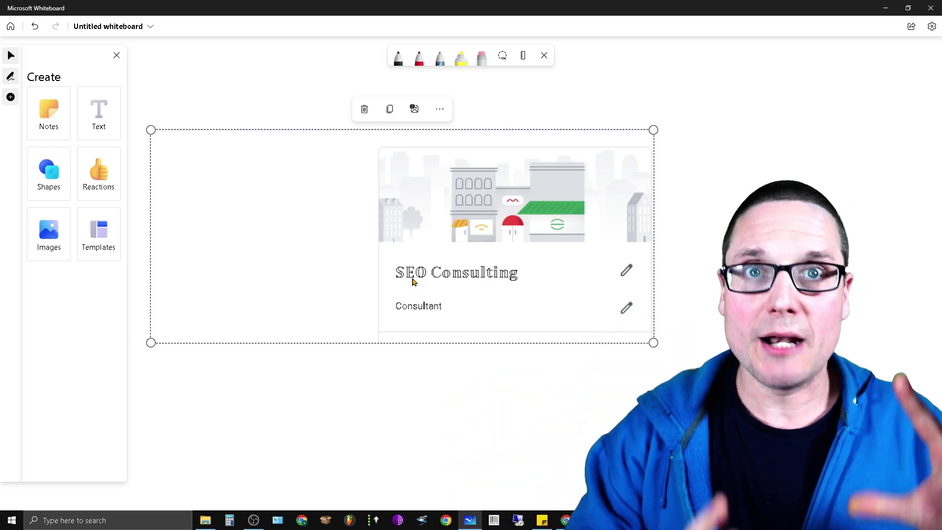
pyautogui.click(887, 7)
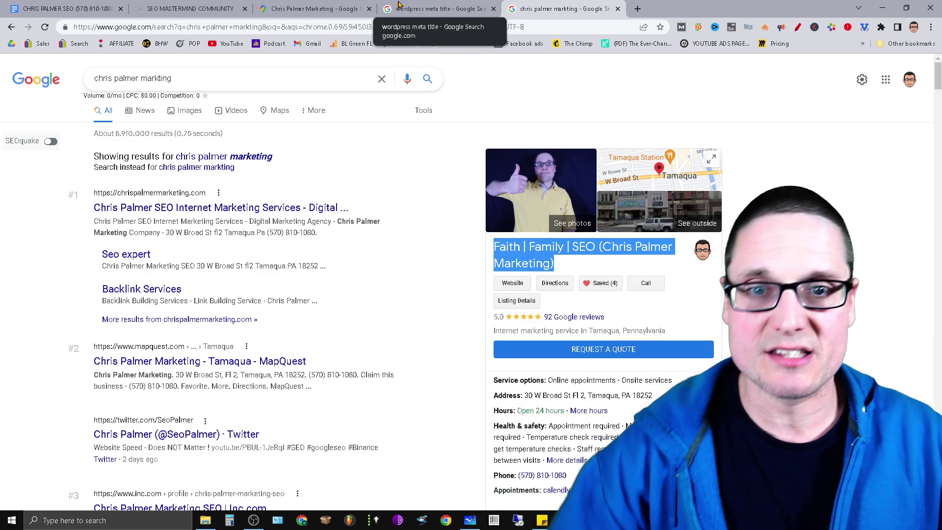
pyautogui.click(280, 112)
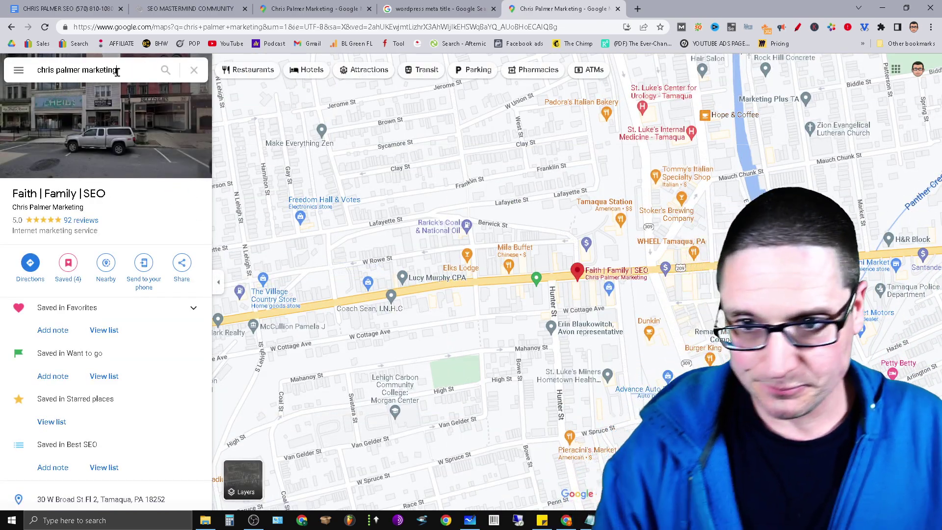
# - Search Google Maps for 'plumbers' and scroll through the local plumber listings
pyautogui.click(117, 71)
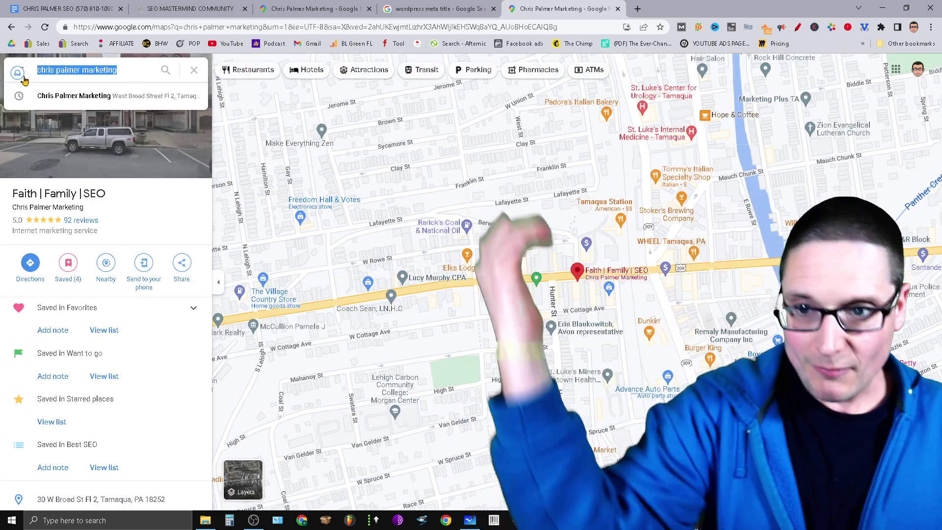
pyautogui.write('plumbers')
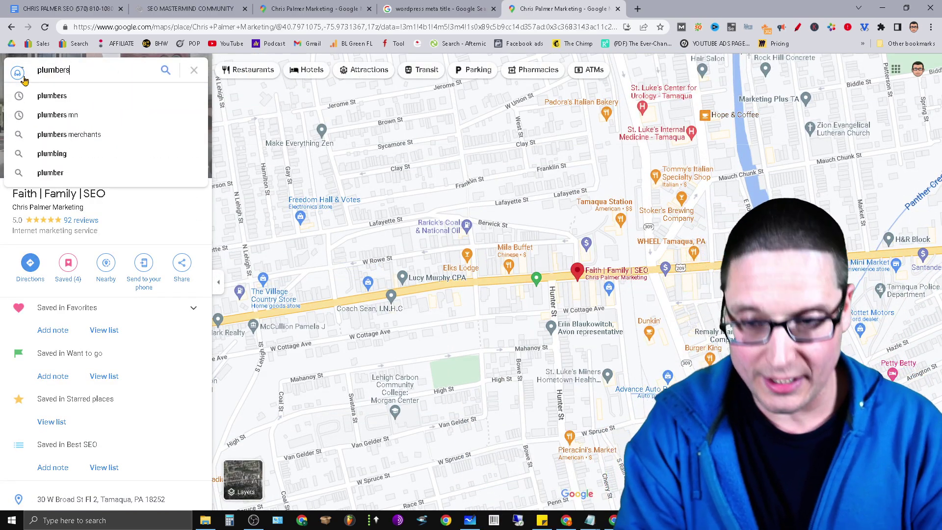
pyautogui.press('Return')
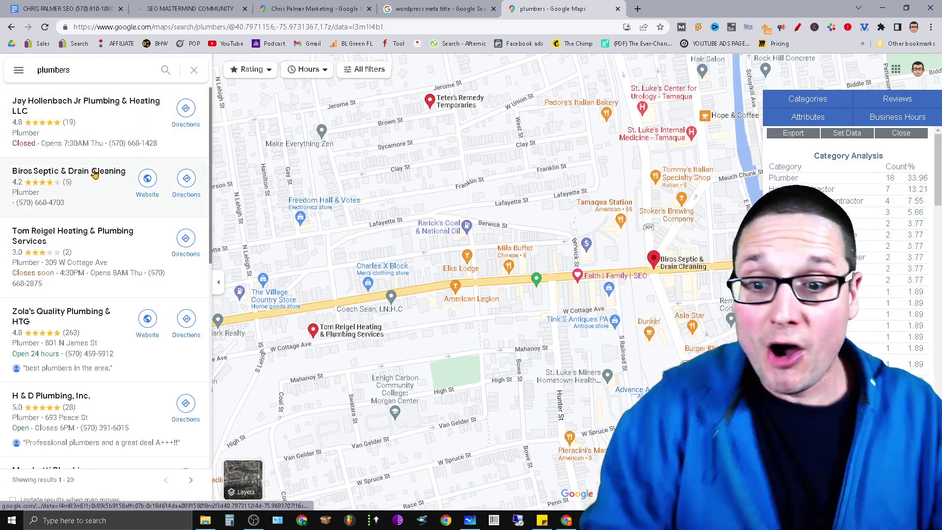
pyautogui.scroll(-15, 115, 402)
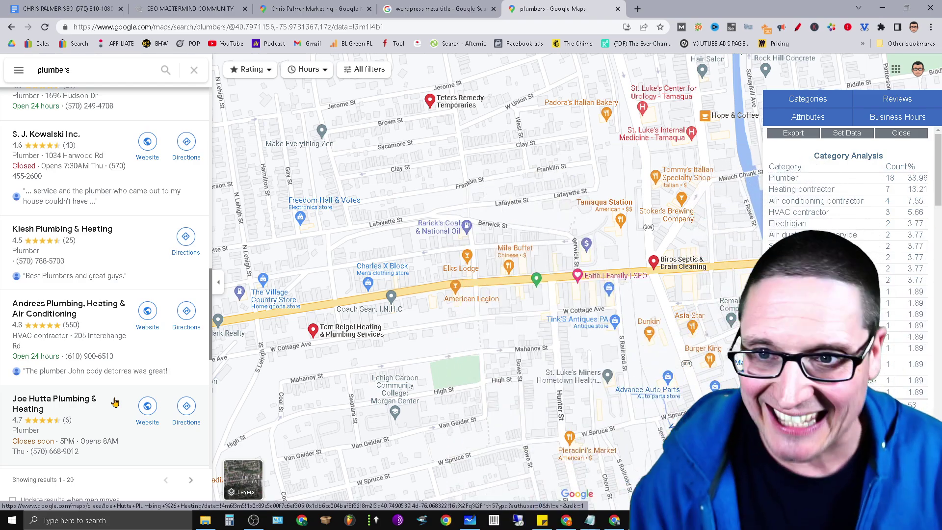
# - Return to the decorative alphabets Doc and clear its web address from the address bar
pyautogui.click(62, 4)
pyautogui.click(143, 27)
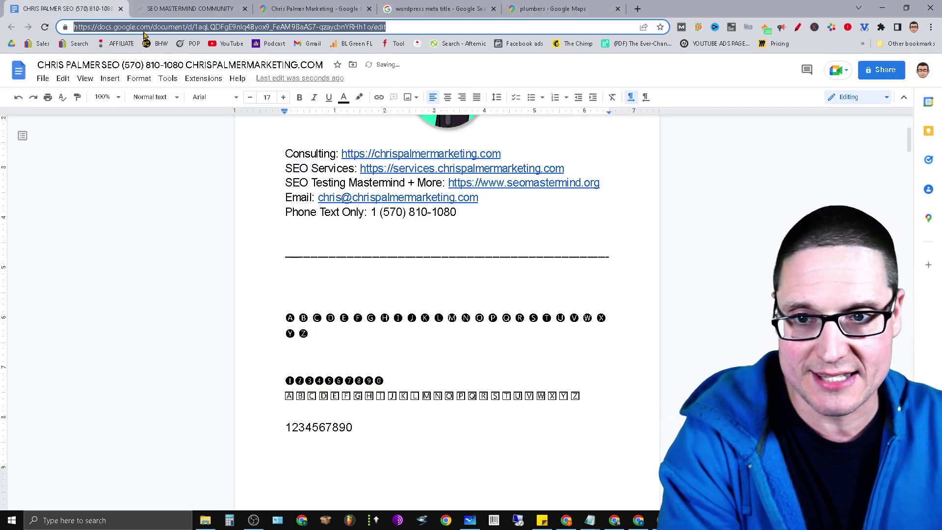
pyautogui.doubleClick(143, 28)
pyautogui.hotkey('ctrl', 'a')
pyautogui.press('BackSpace')
# - Scroll through the alphabet pages, then go back to the SEO Mastermind giveaway page
pyautogui.scroll(-3, 519, 334)
pyautogui.scroll(-3, 503, 310)
pyautogui.scroll(-6, 456, 376)
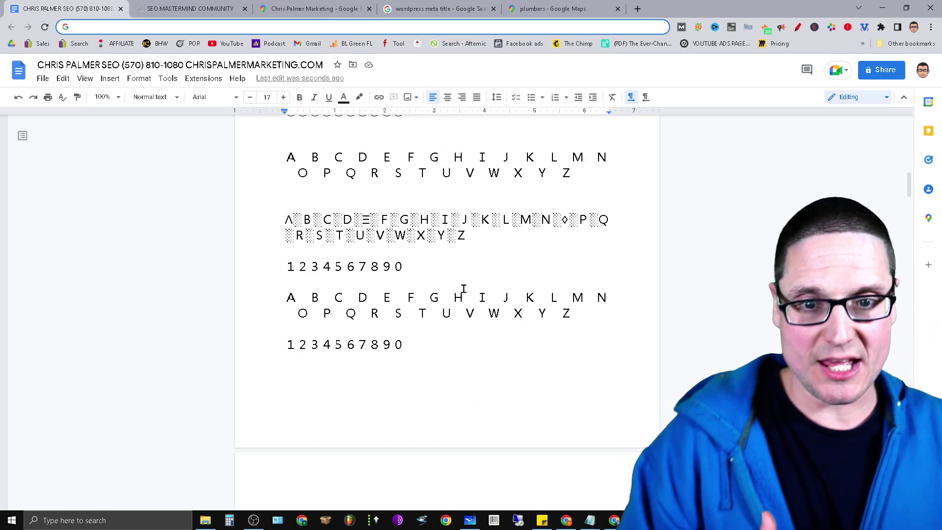
pyautogui.click(485, 236)
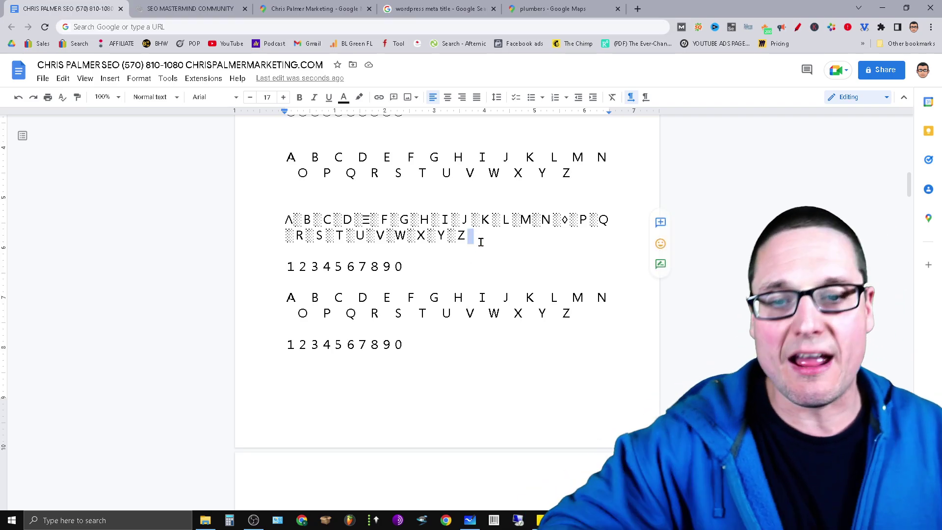
pyautogui.scroll(-7, 485, 237)
pyautogui.scroll(-6, 510, 267)
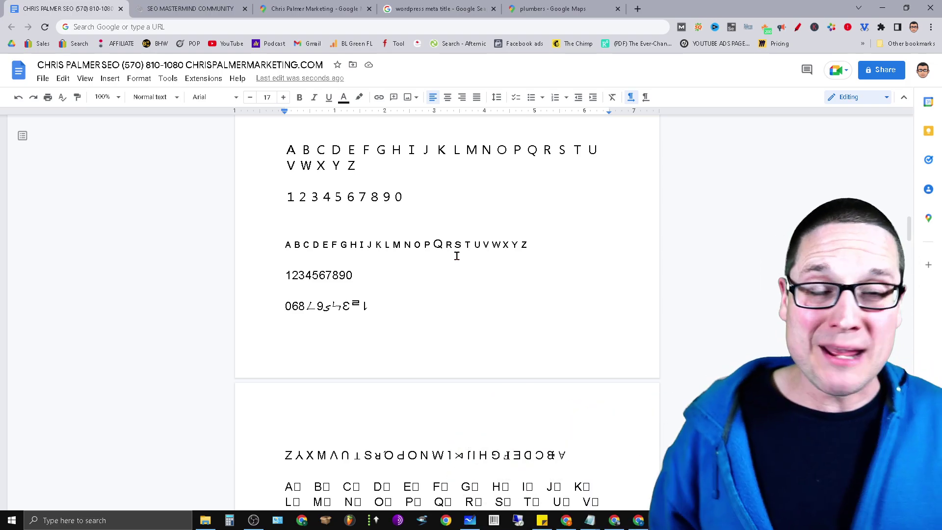
pyautogui.scroll(-9, 627, 206)
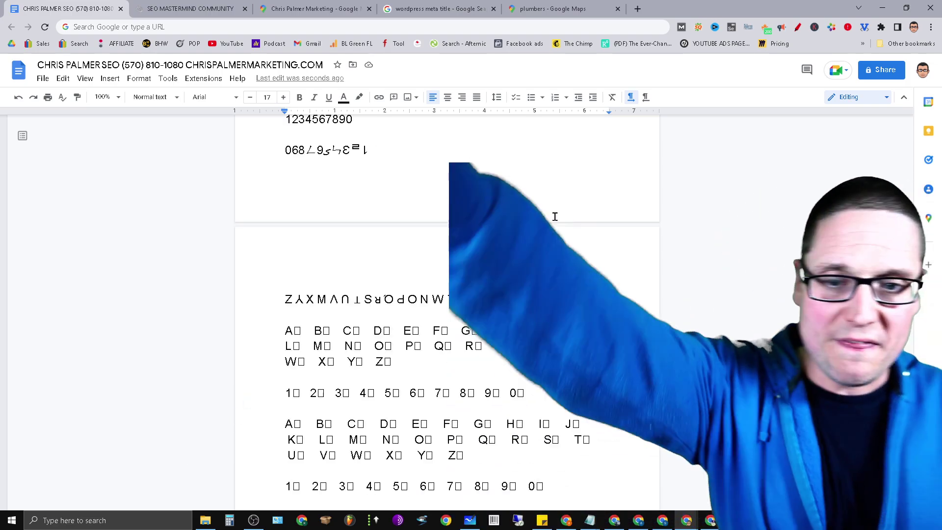
pyautogui.scroll(-3, 511, 277)
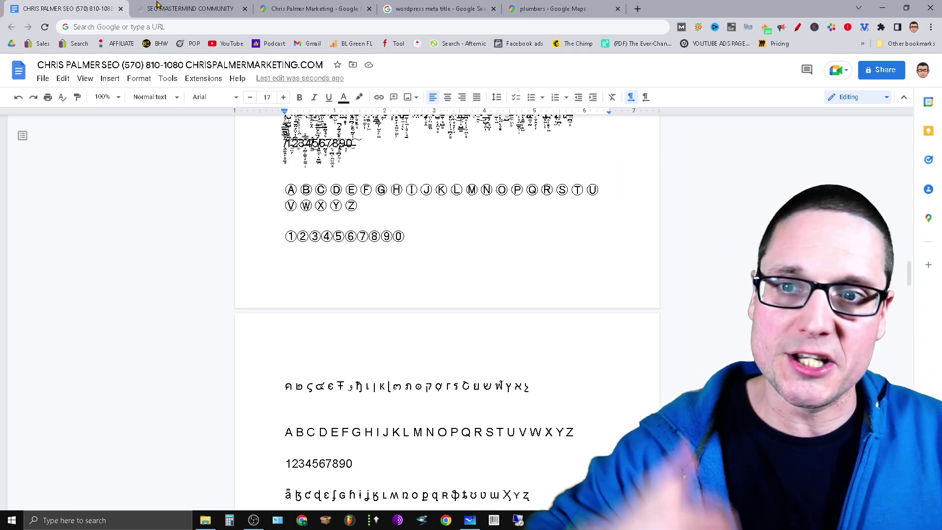
pyautogui.click(191, 8)
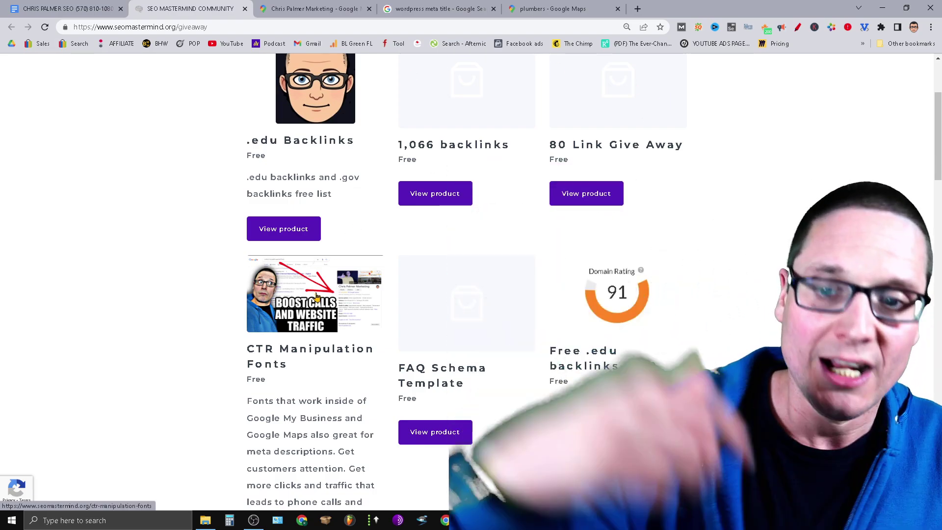
# - Open the free CTR Manipulation Fonts product page from the giveaway list
pyautogui.scroll(-3, 329, 346)
pyautogui.scroll(-3, 329, 346)
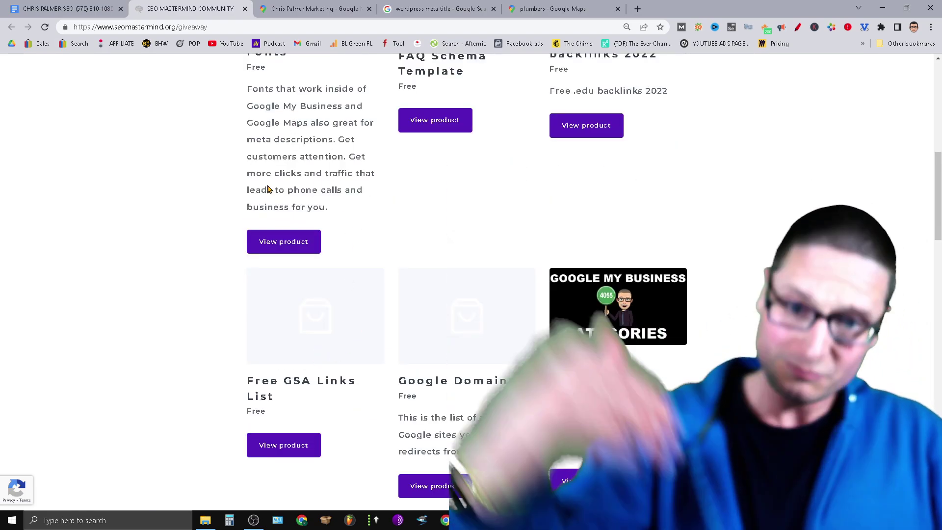
pyautogui.scroll(3, 295, 185)
pyautogui.click(296, 398)
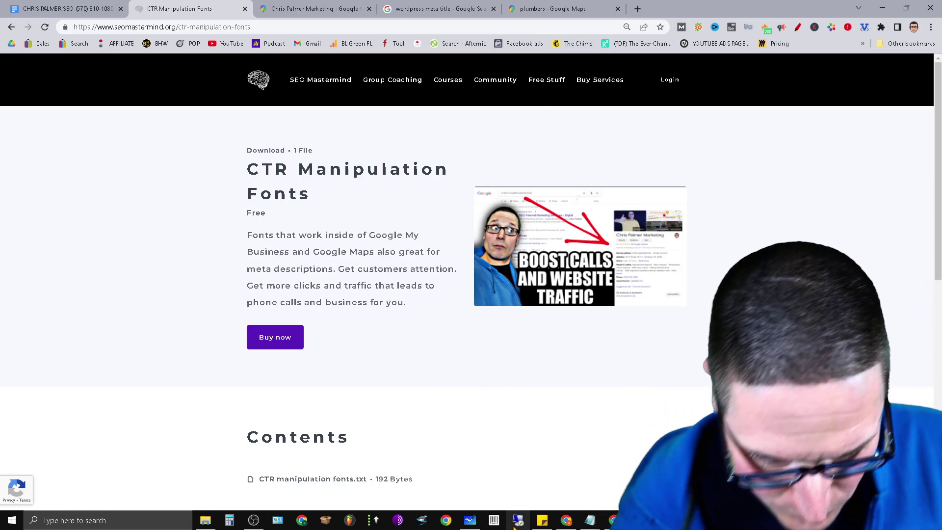
# - Bring the Whiteboard board with the SEO Consulting profile screenshot forward
pyautogui.moveTo(478, 521)
pyautogui.click(469, 471)
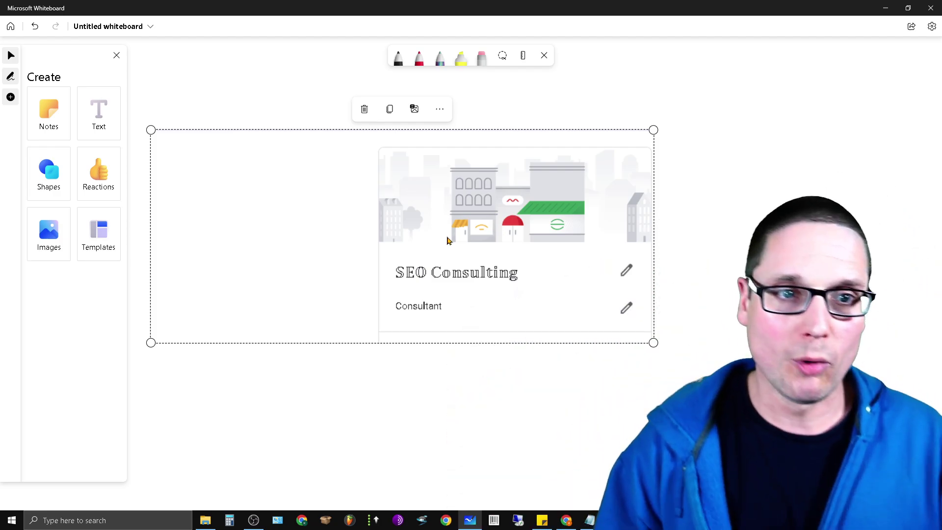
# - Switch to the 'wordpress meta title' image results and zoom the page to 250%
pyautogui.click(886, 7)
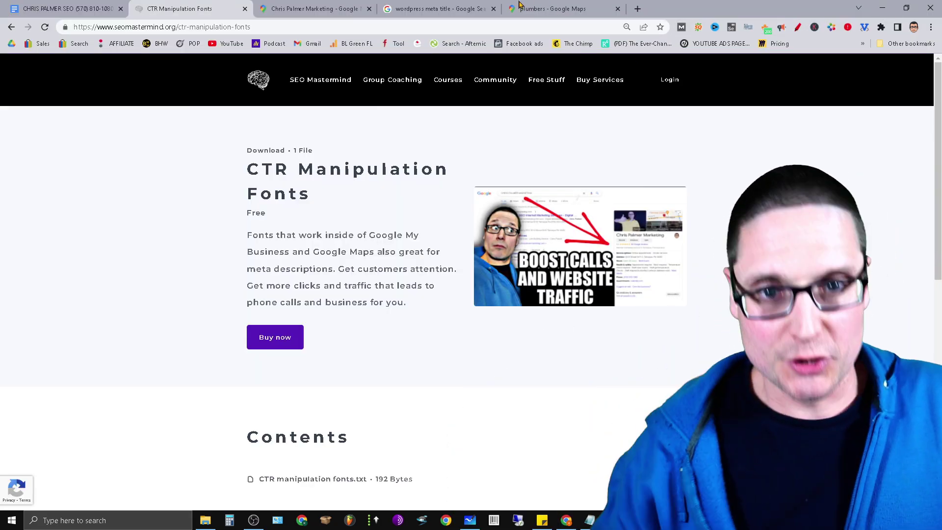
pyautogui.click(437, 9)
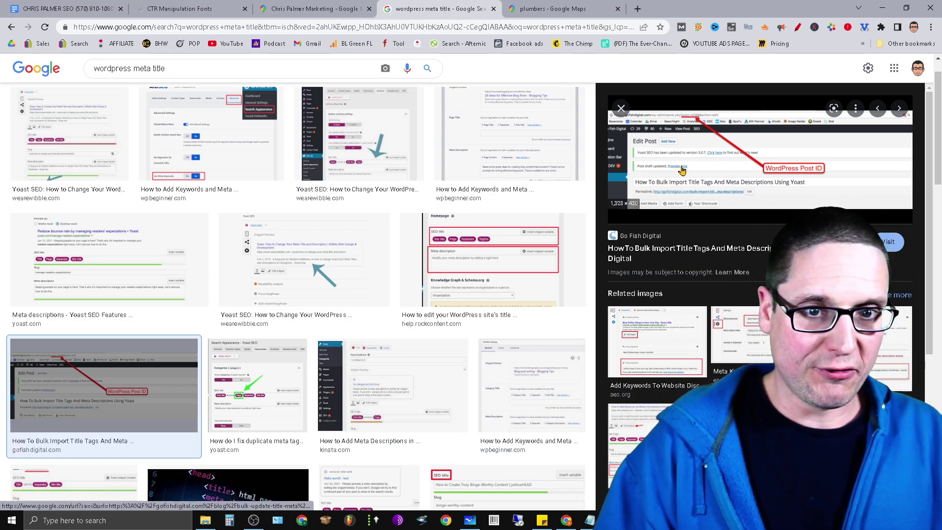
pyautogui.click(931, 27)
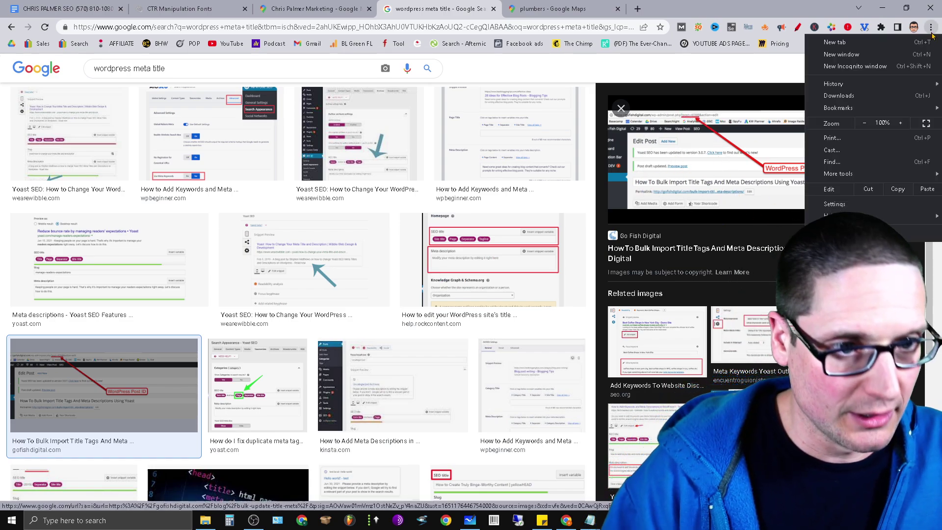
pyautogui.click(901, 123)
pyautogui.click(902, 123)
pyautogui.click(901, 123)
pyautogui.click(902, 123)
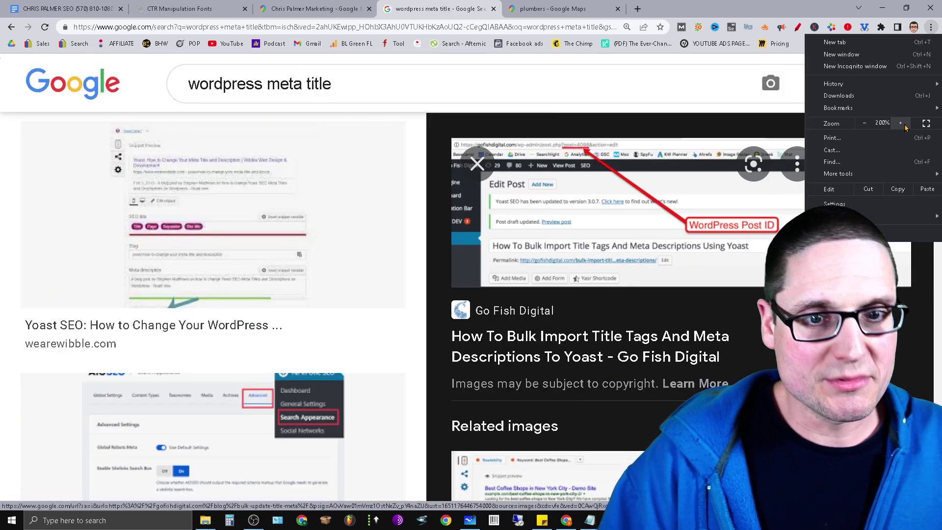
pyautogui.click(902, 123)
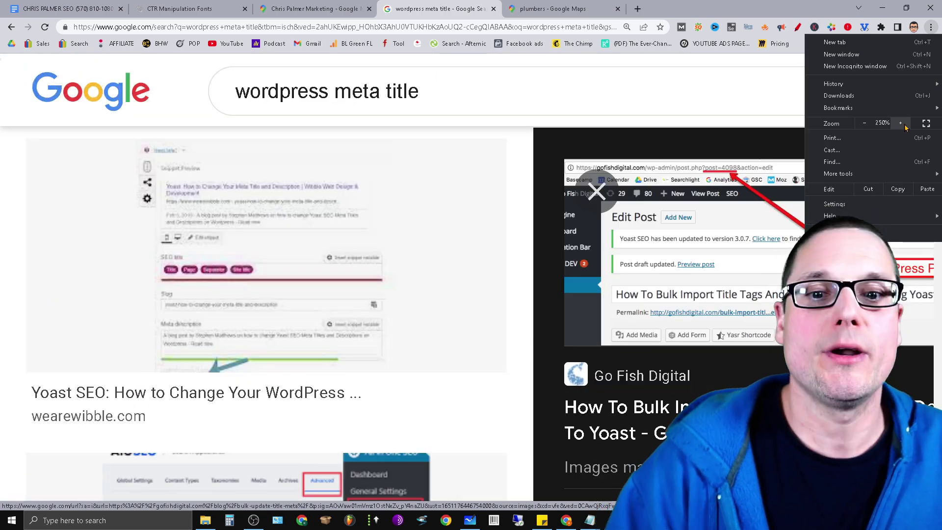
pyautogui.click(184, 114)
pyautogui.click(11, 29)
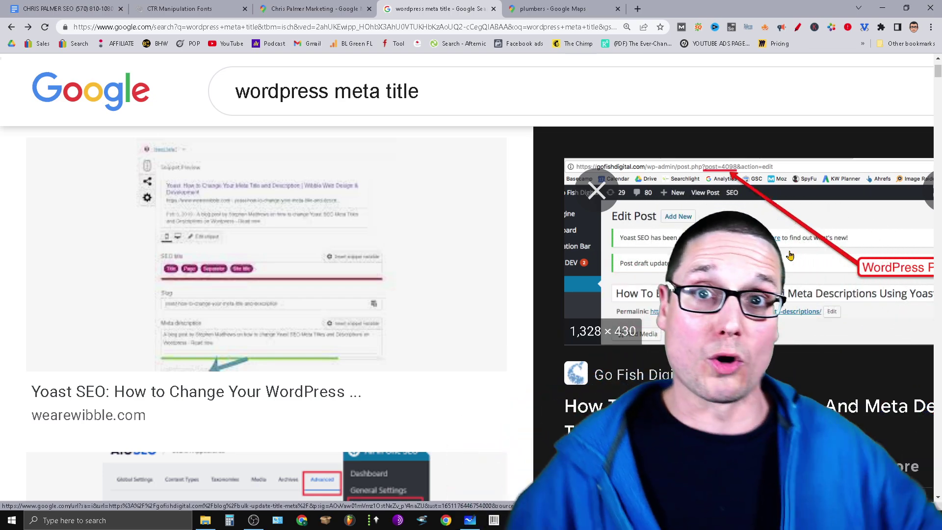
pyautogui.scroll(-6, 686, 294)
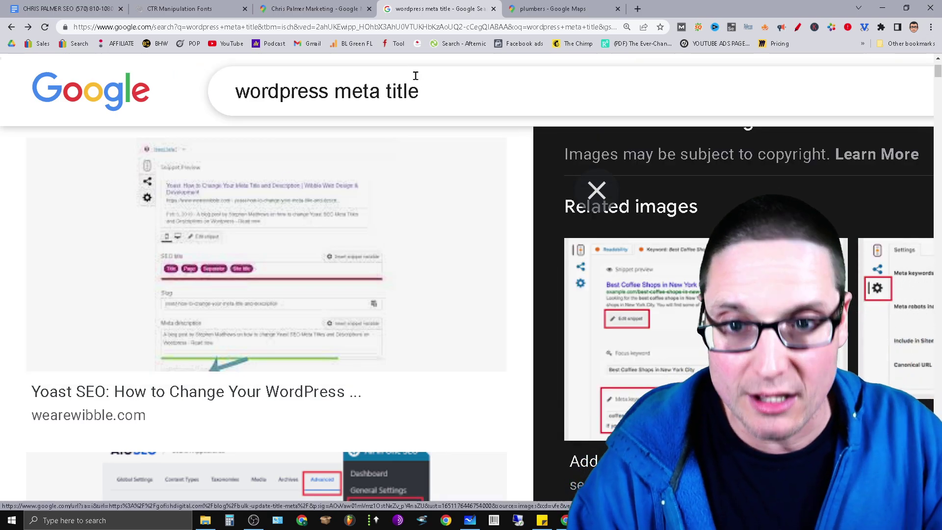
# - Change the image search from 'wordpress meta title' to 'wordpress meta description'
pyautogui.doubleClick(401, 93)
pyautogui.write('description')
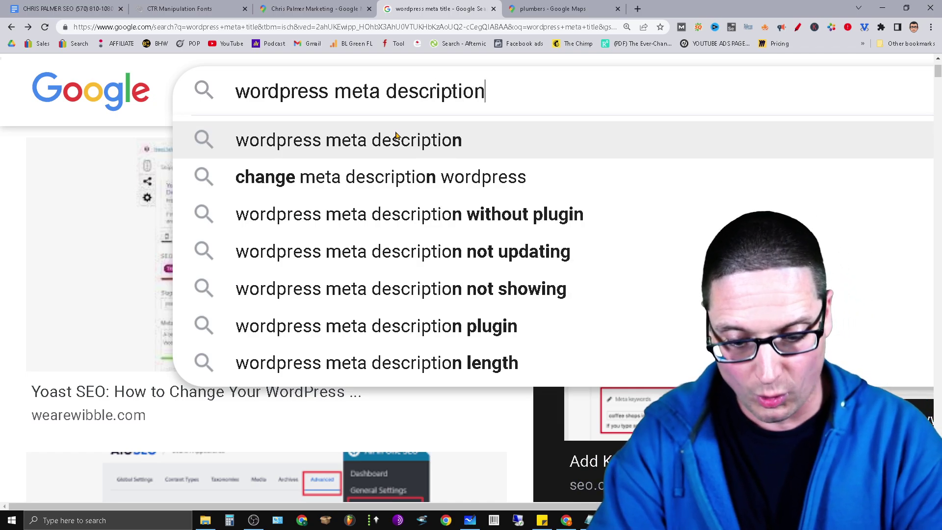
pyautogui.press('Return')
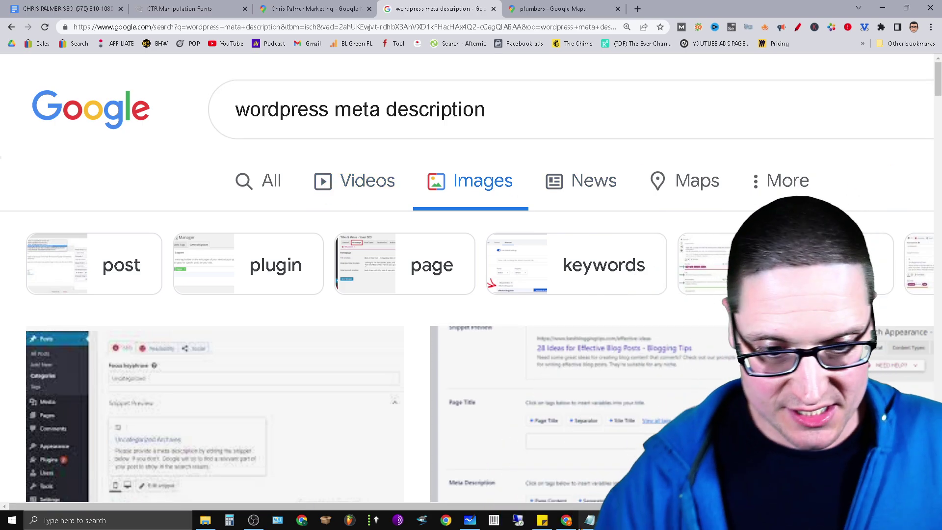
# - Reduce the page zoom to 125% and preview the Yoast Titles & Metas screenshot
pyautogui.moveTo(539, 522)
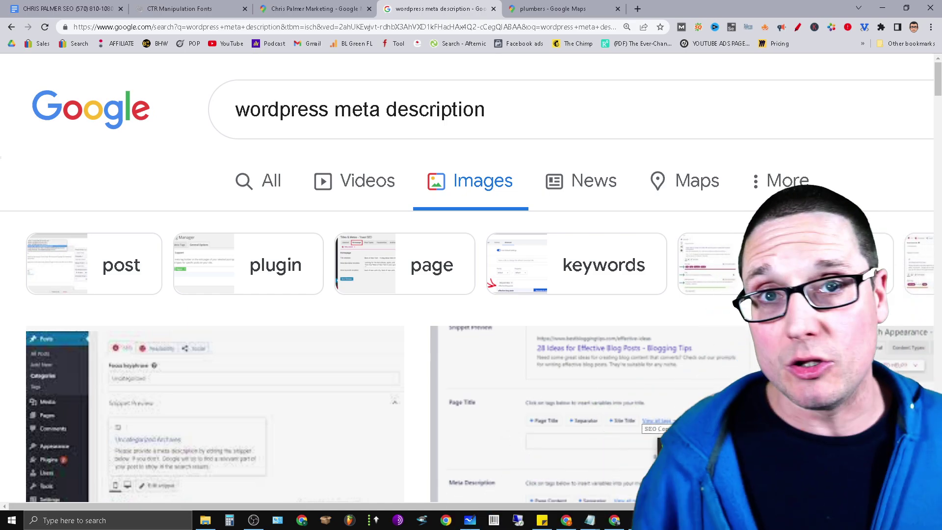
pyautogui.click(930, 27)
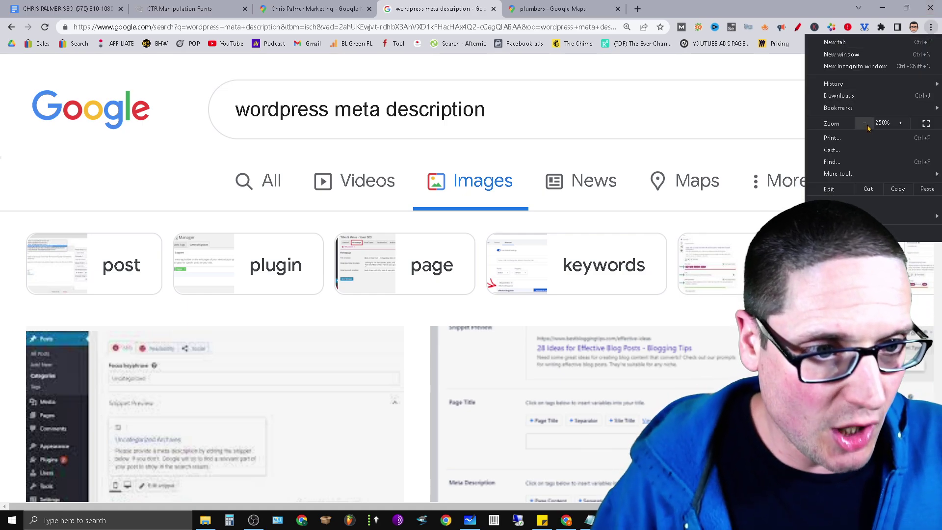
pyautogui.click(865, 123)
pyautogui.click(865, 123)
pyautogui.click(865, 123)
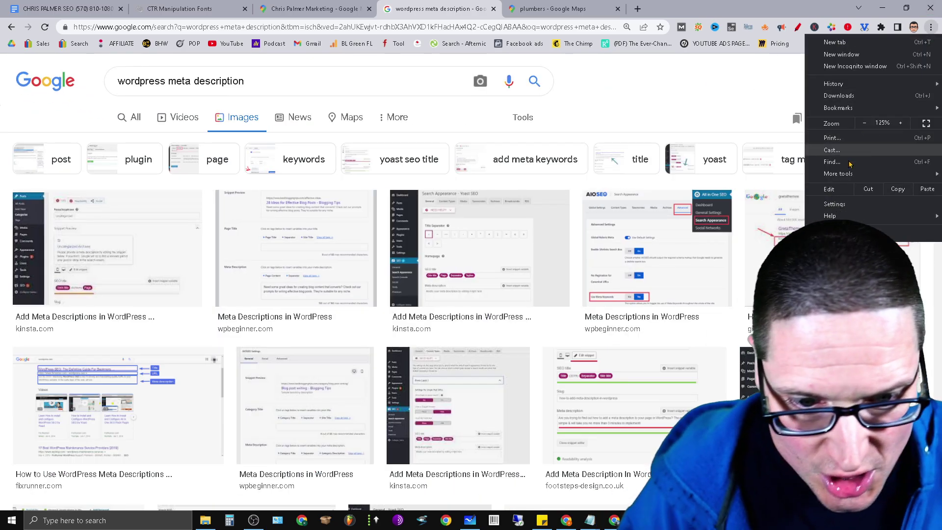
pyautogui.click(709, 104)
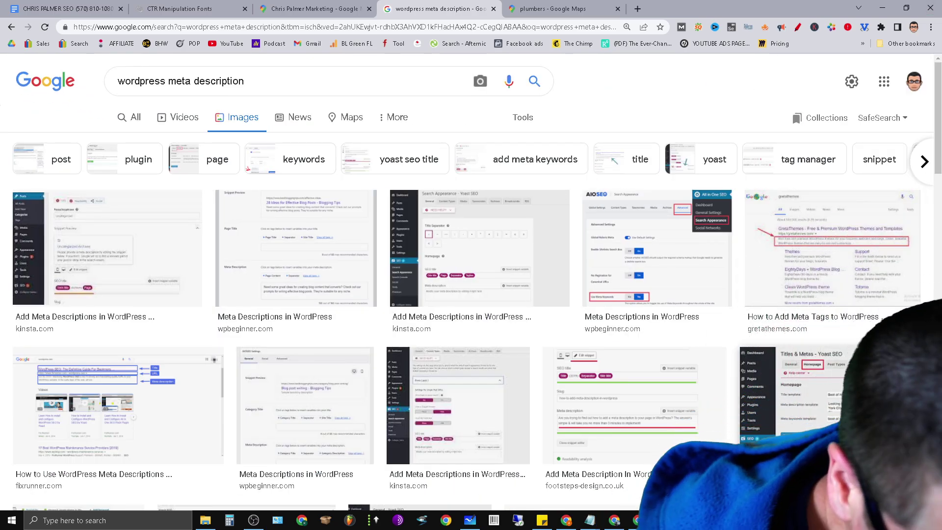
pyautogui.click(763, 387)
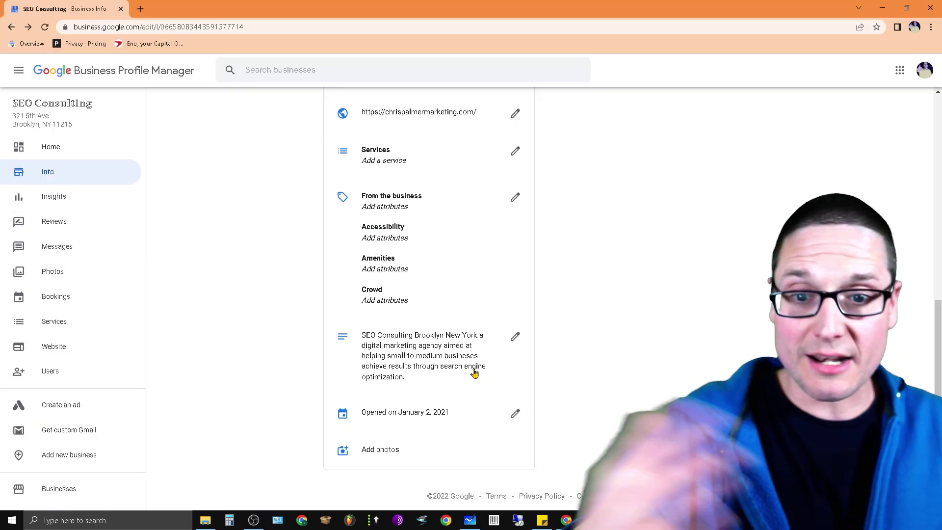
pyautogui.scroll(10, 474, 373)
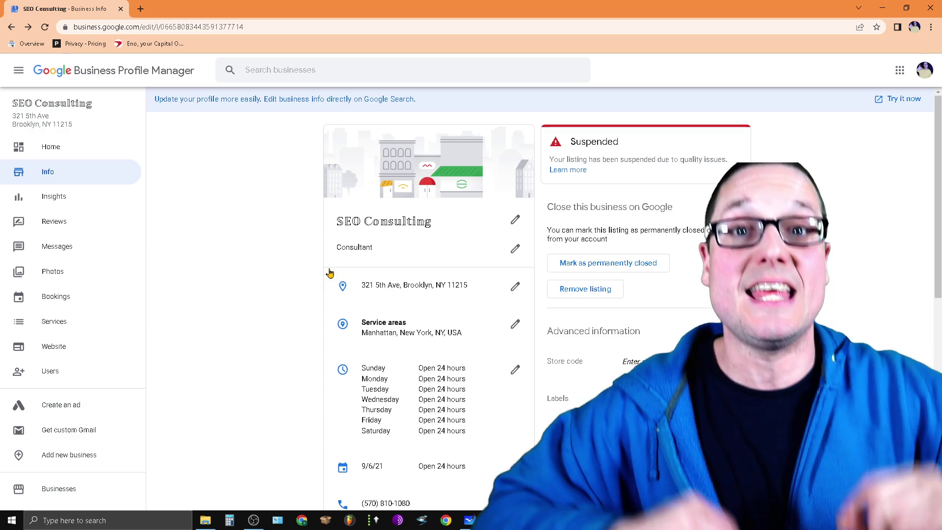
# - Bring up the context menu on the Home link in the Business Profile left navigation
pyautogui.rightClick(125, 137)
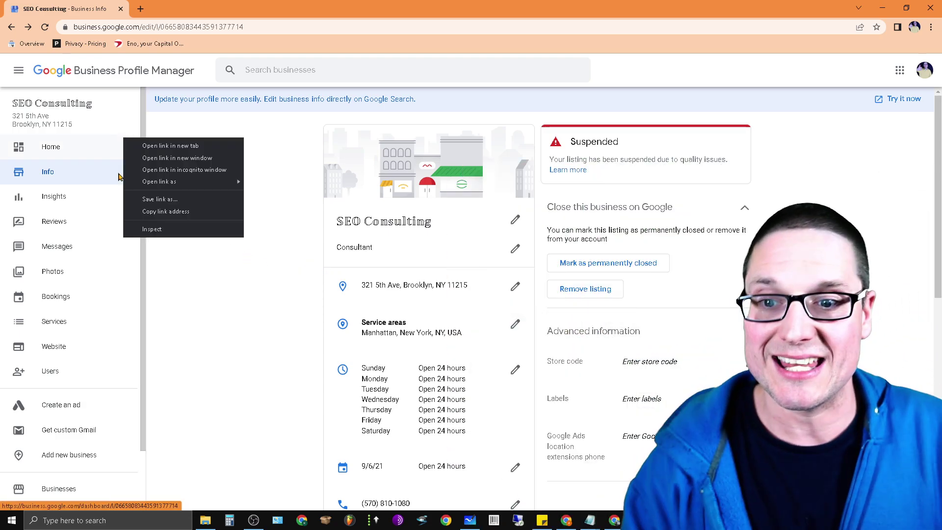
# - Inspect the Home link in DevTools and widen the responsive viewport to 1396 pixels
pyautogui.click(193, 232)
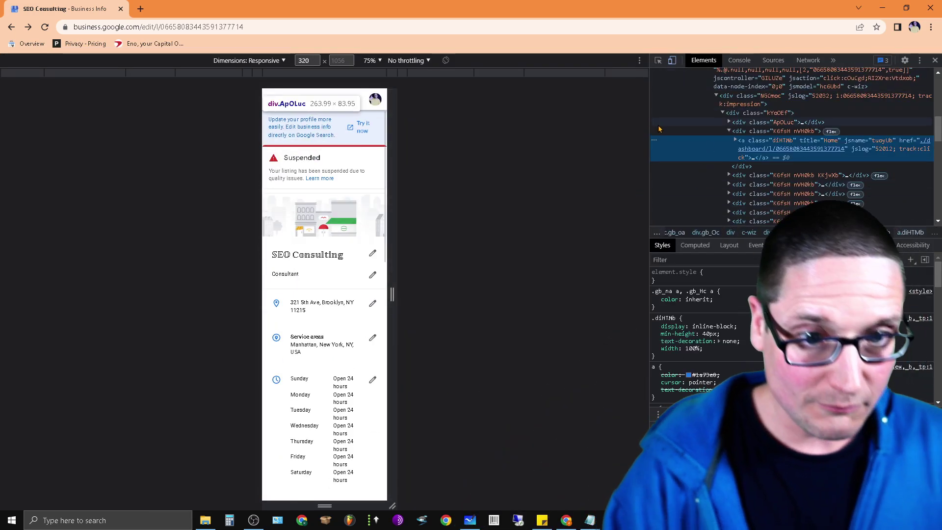
pyautogui.moveTo(650, 127); pyautogui.dragTo(78, 162)
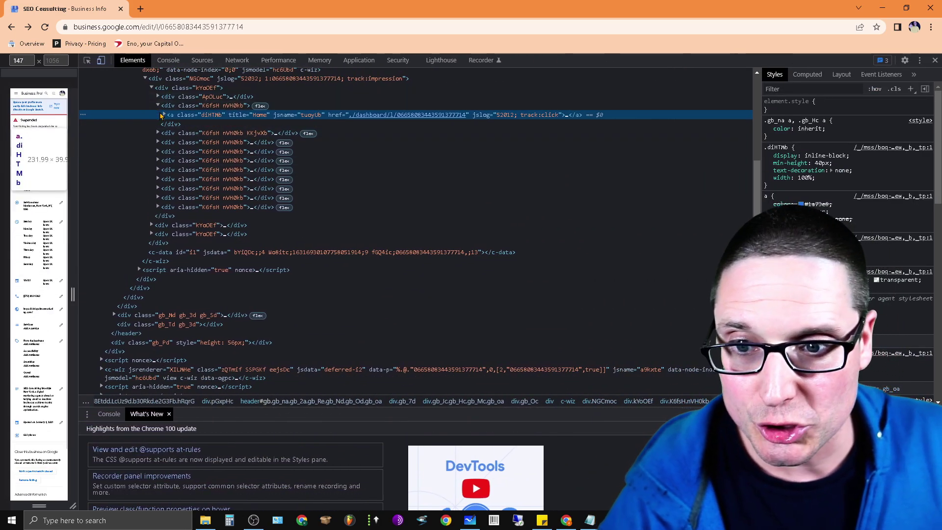
pyautogui.click(164, 115)
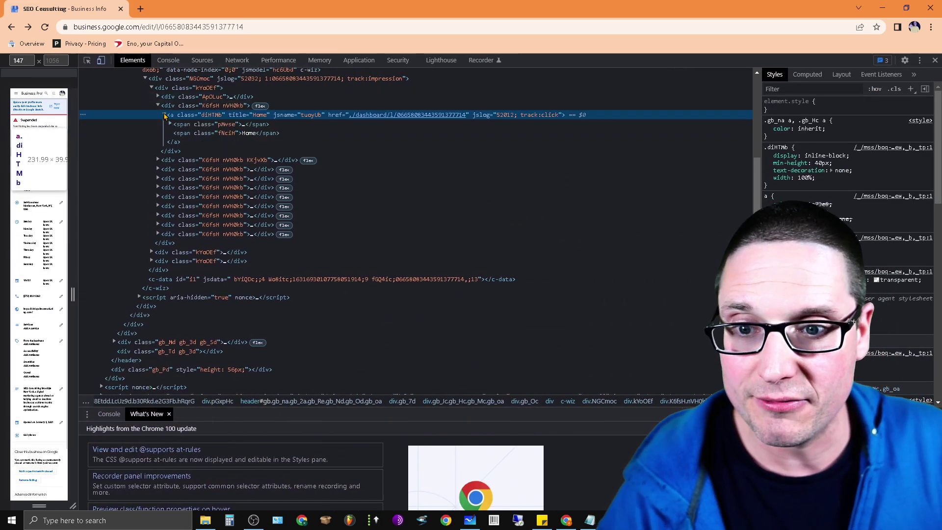
pyautogui.click(165, 116)
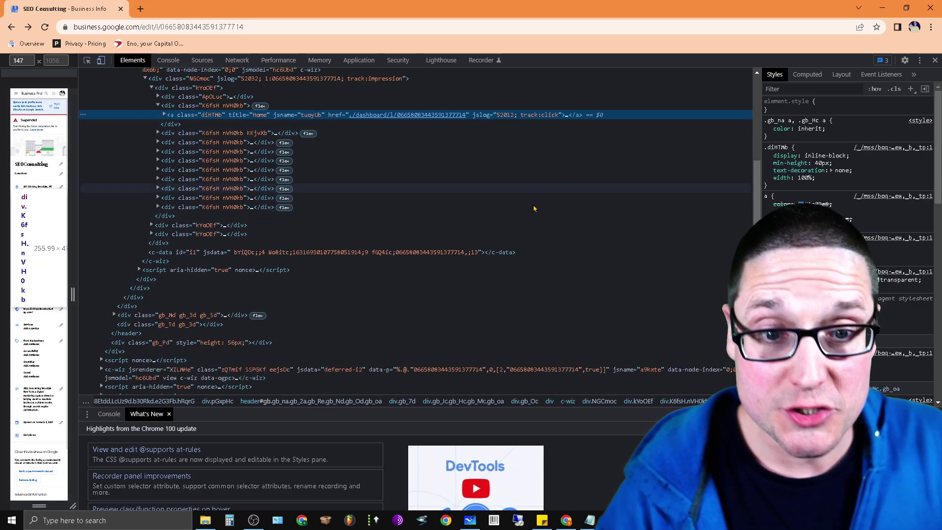
pyautogui.moveTo(80, 198); pyautogui.dragTo(567, 247)
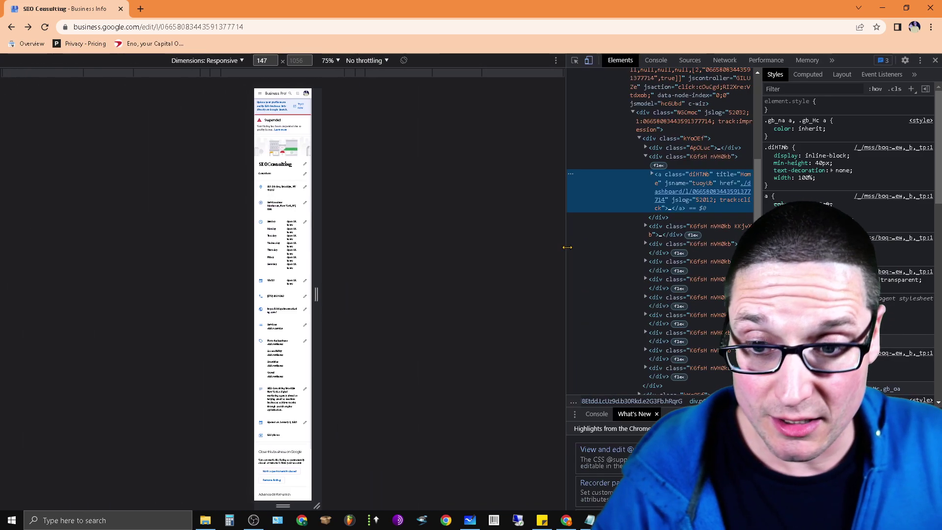
pyautogui.moveTo(315, 263); pyautogui.dragTo(570, 288)
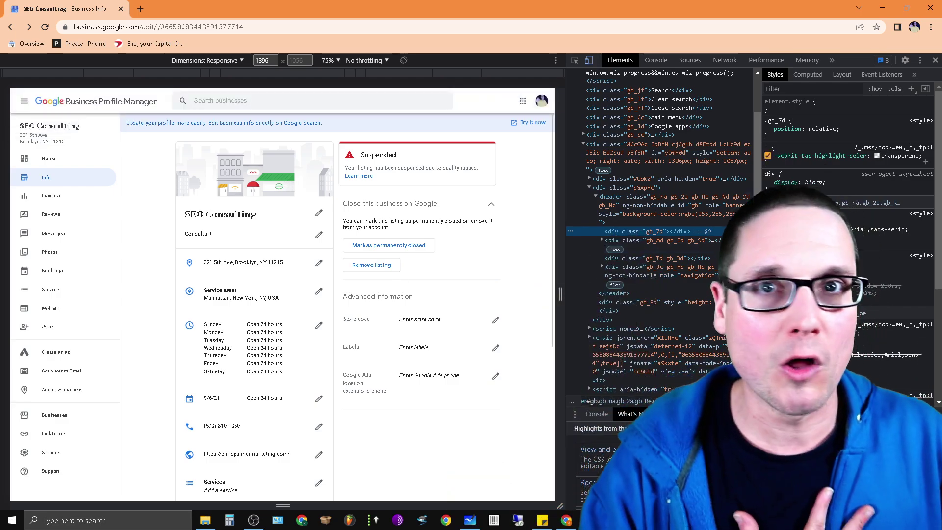
# - Minimize the Business Profile window and scroll through the font-alphabets Google Doc samples
pyautogui.click(881, 7)
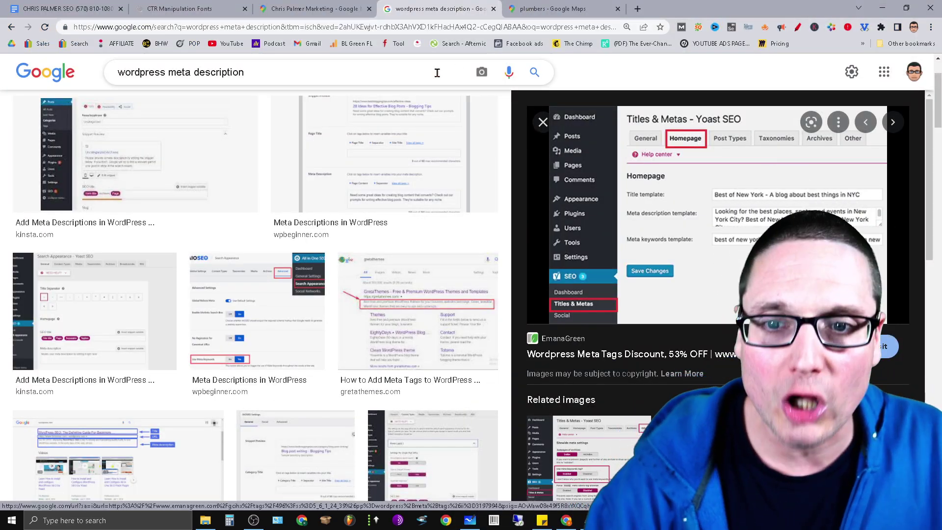
pyautogui.click(56, 8)
pyautogui.click(137, 27)
pyautogui.press('Return')
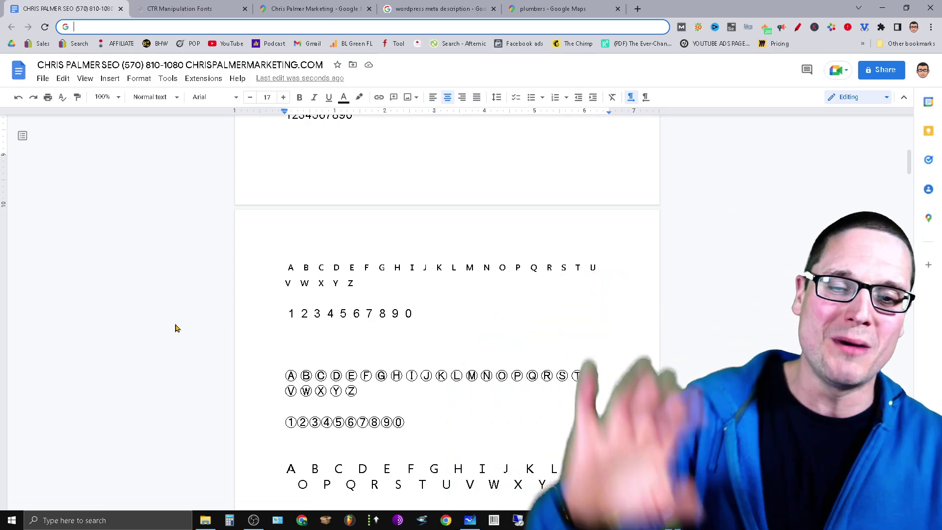
pyautogui.scroll(-6, 187, 330)
pyautogui.scroll(-12, 536, 330)
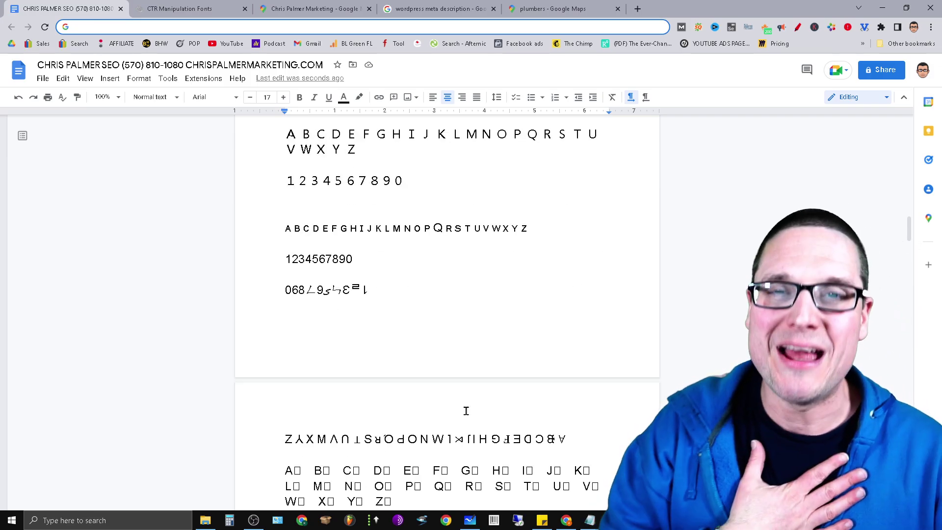